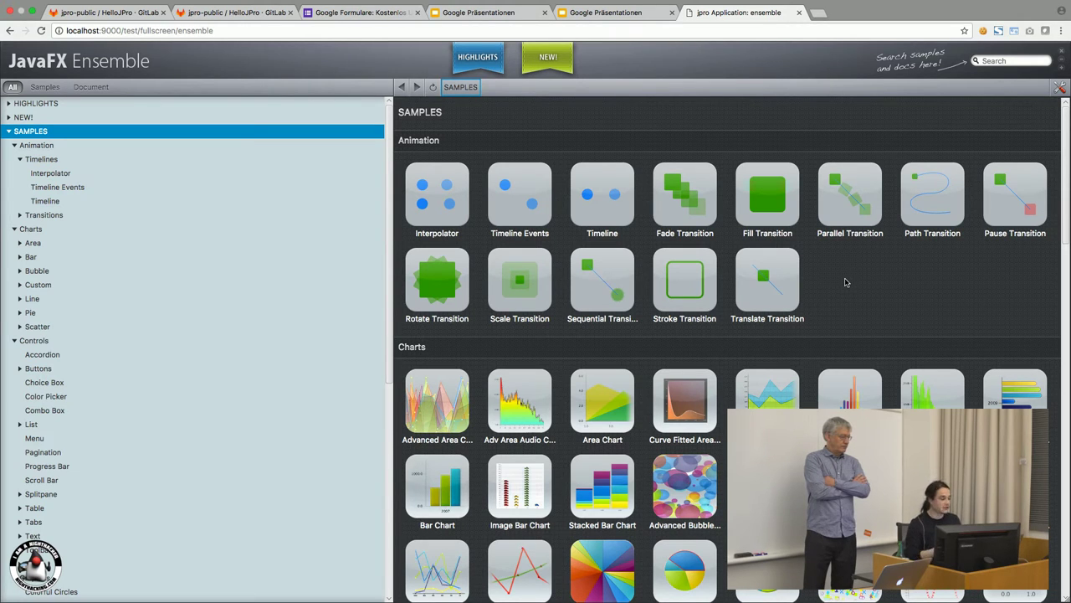
{"action": "left_click", "coordinate": [849, 388]}
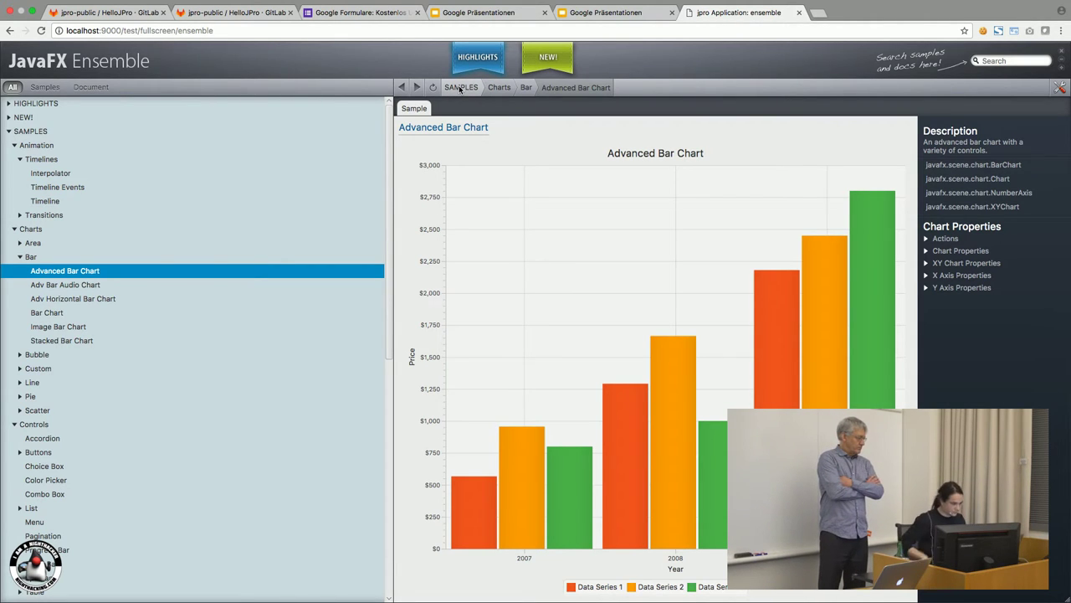
{"action": "left_click", "coordinate": [461, 88]}
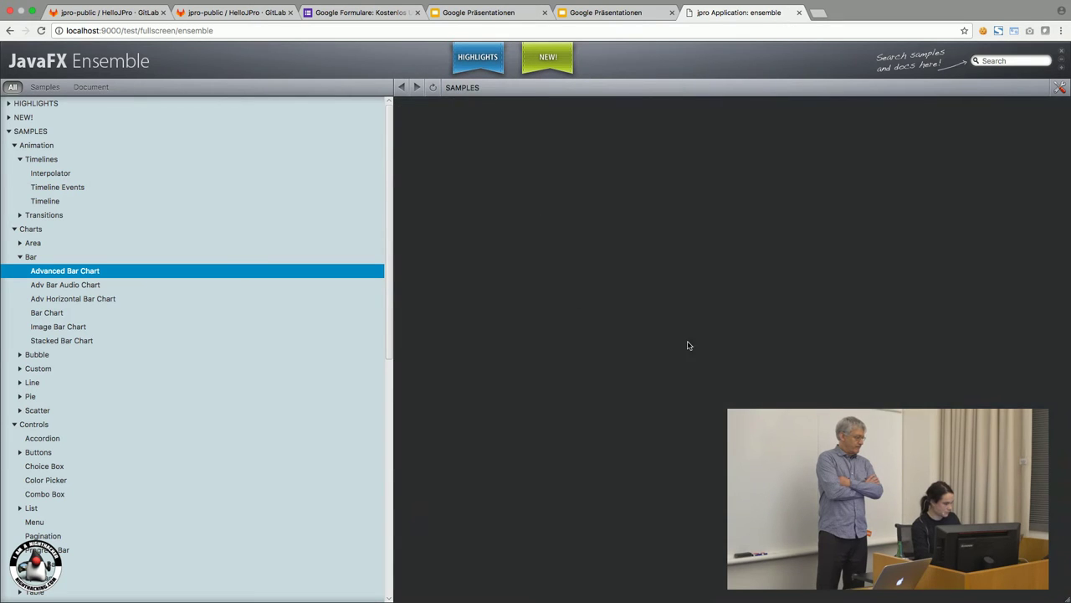
{"action": "scroll", "coordinate": [641, 289], "scroll_direction": "down", "scroll_amount": 10}
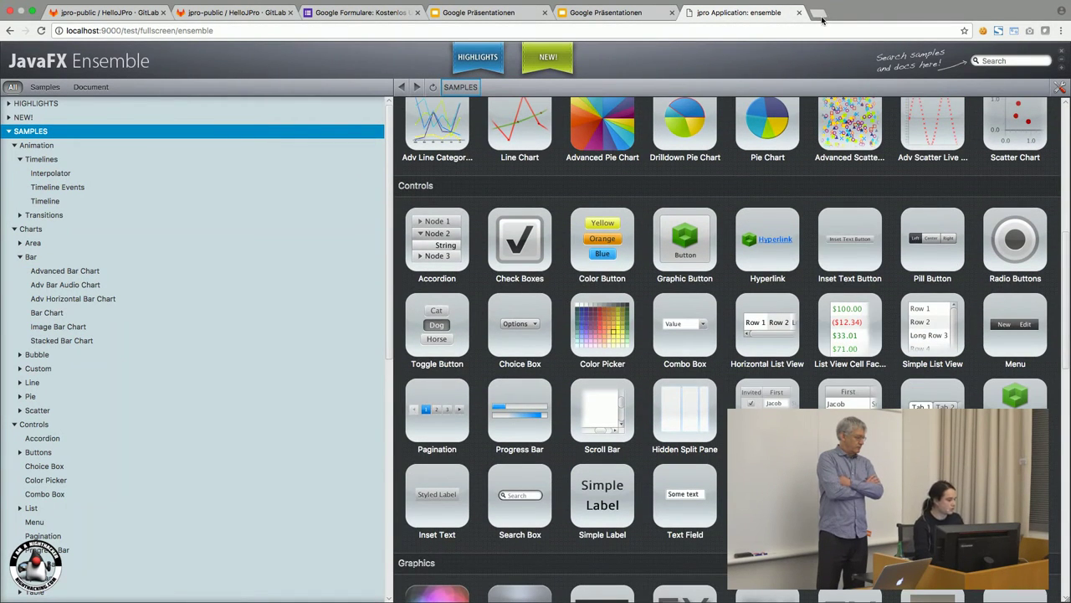
{"action": "left_click", "coordinate": [818, 14]}
Load localhost:8080/test/fullscreen/default in a new Chrome tab to reach the CRUID login screen.
{"action": "type", "text": "localhost:8080"}
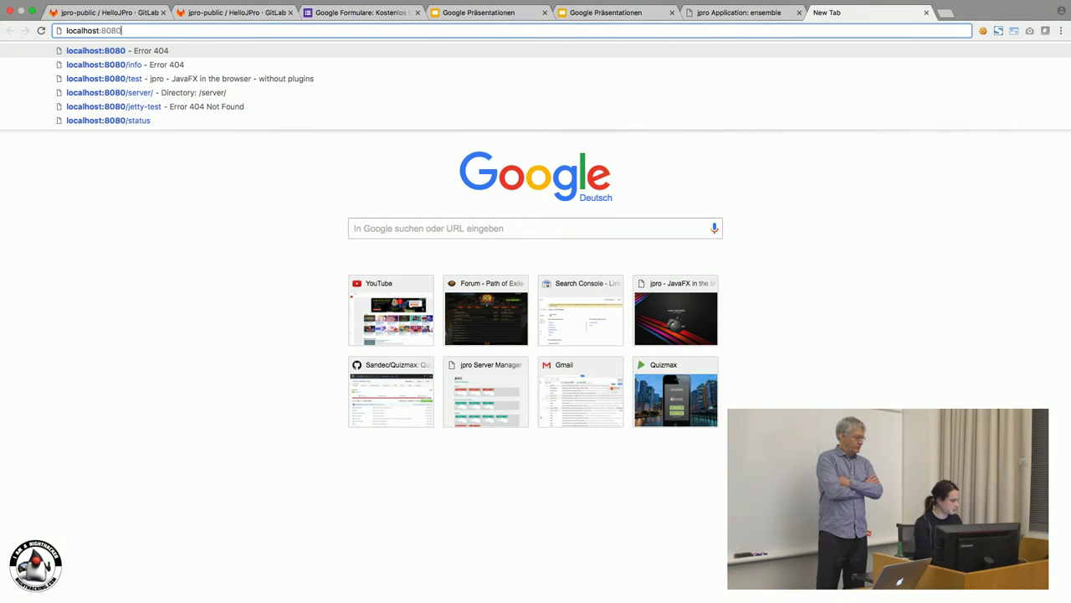
{"action": "type", "text": "/test/f"}
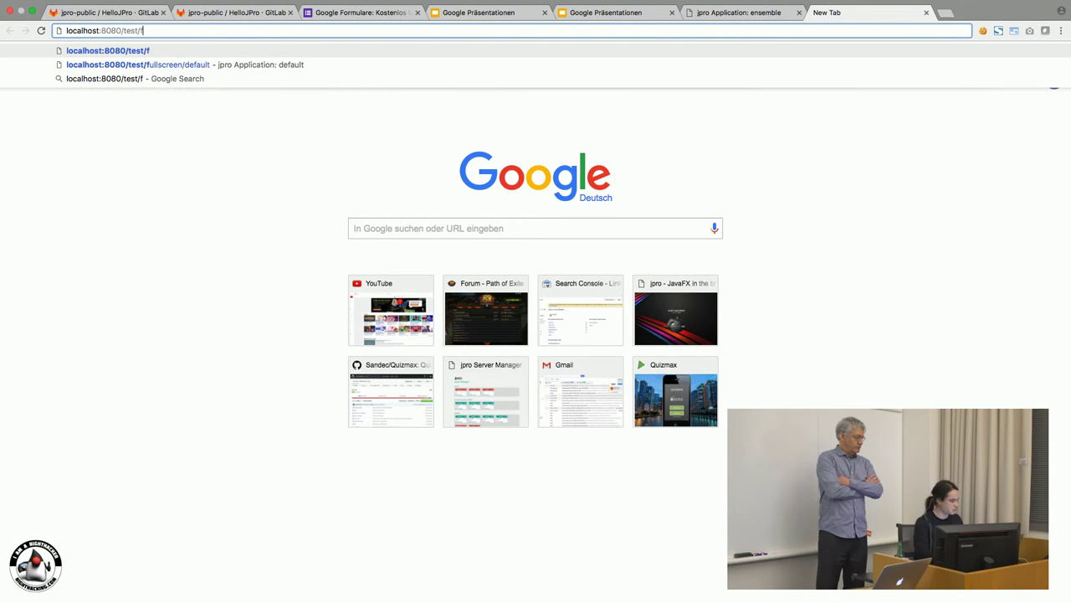
{"action": "key", "text": "Down"}
{"action": "key", "text": "Return"}
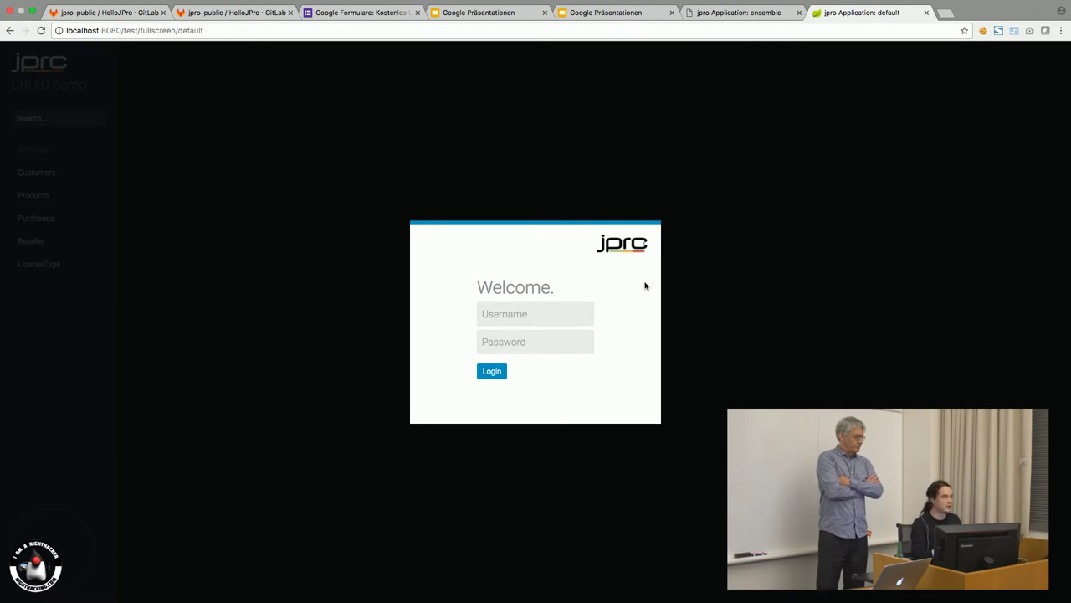
Log in to the CRUID demo with the test username and password.
{"action": "left_click", "coordinate": [558, 308]}
{"action": "type", "text": "test"}
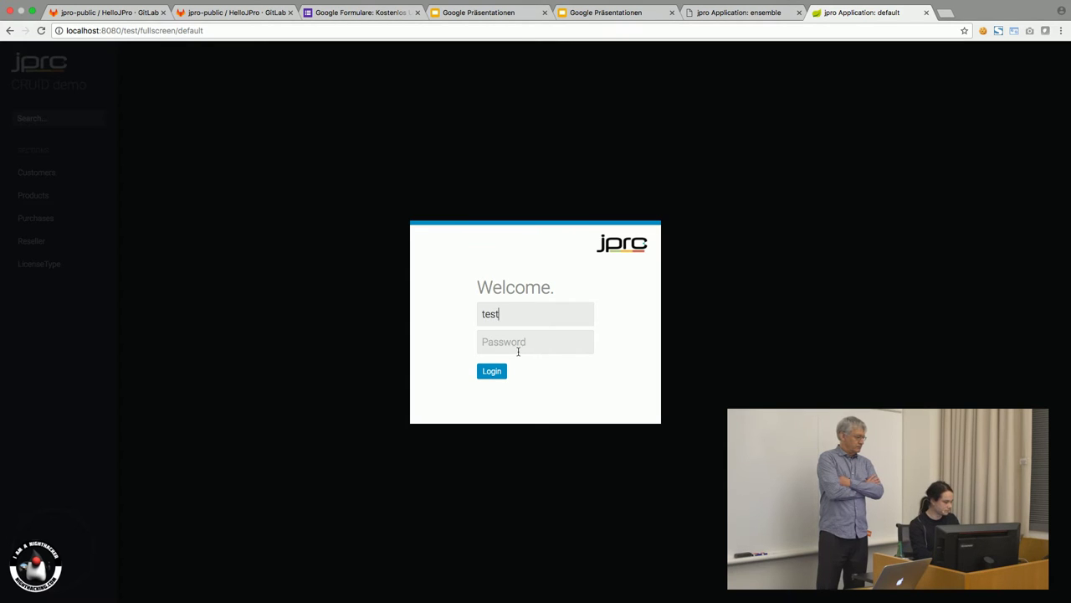
{"action": "left_click", "coordinate": [519, 345]}
{"action": "type", "text": "te"}
{"action": "left_click", "coordinate": [501, 372]}
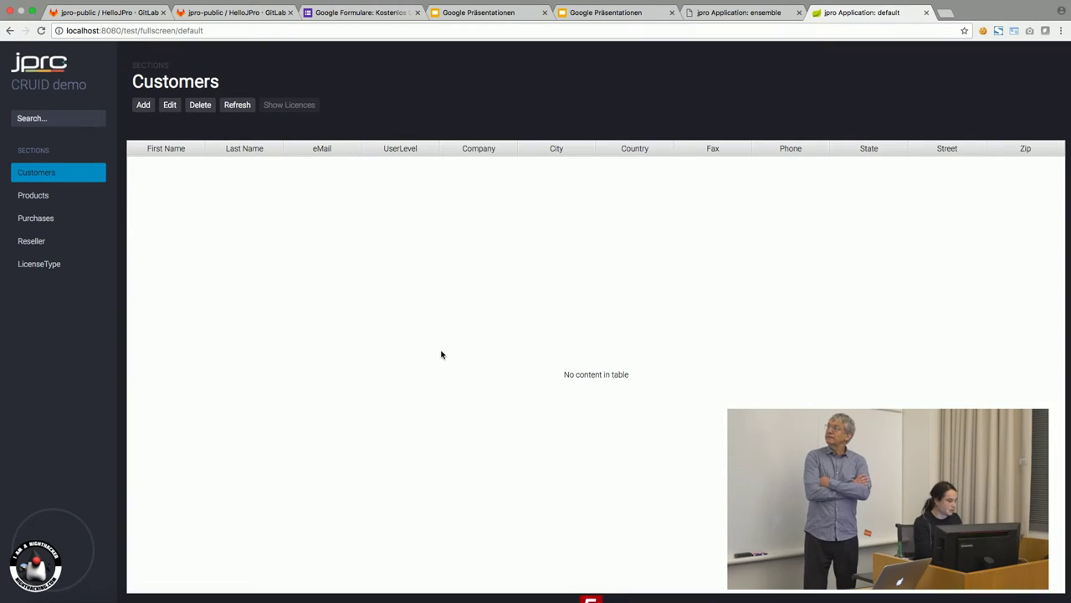
Sort customers by Last Name, then open Adobe Photoshop Pro in Products for editing.
{"action": "left_click", "coordinate": [240, 148]}
{"action": "left_click", "coordinate": [172, 205]}
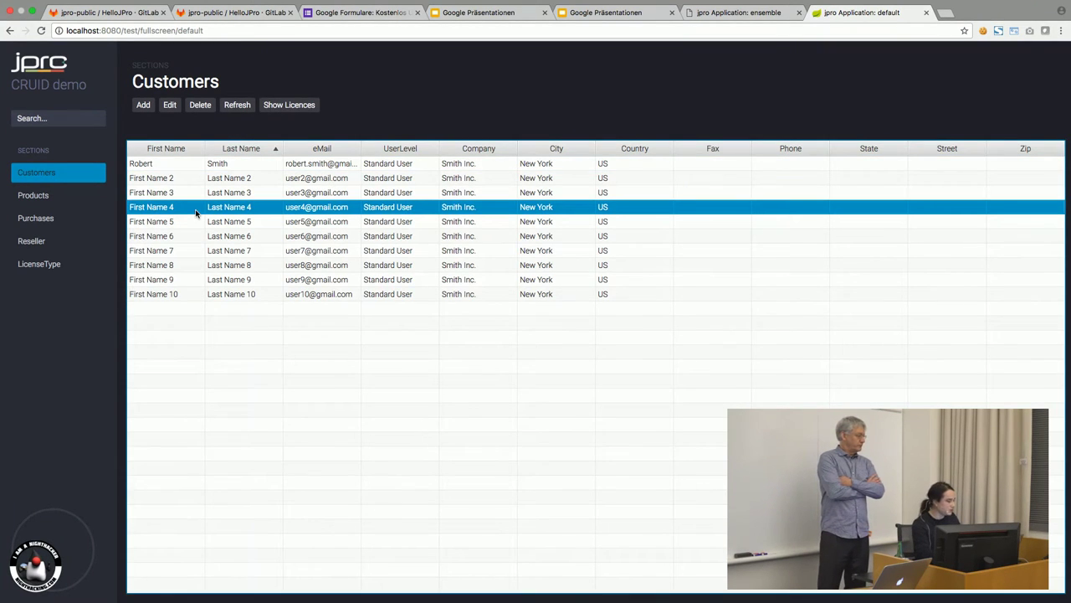
{"action": "left_click", "coordinate": [64, 198]}
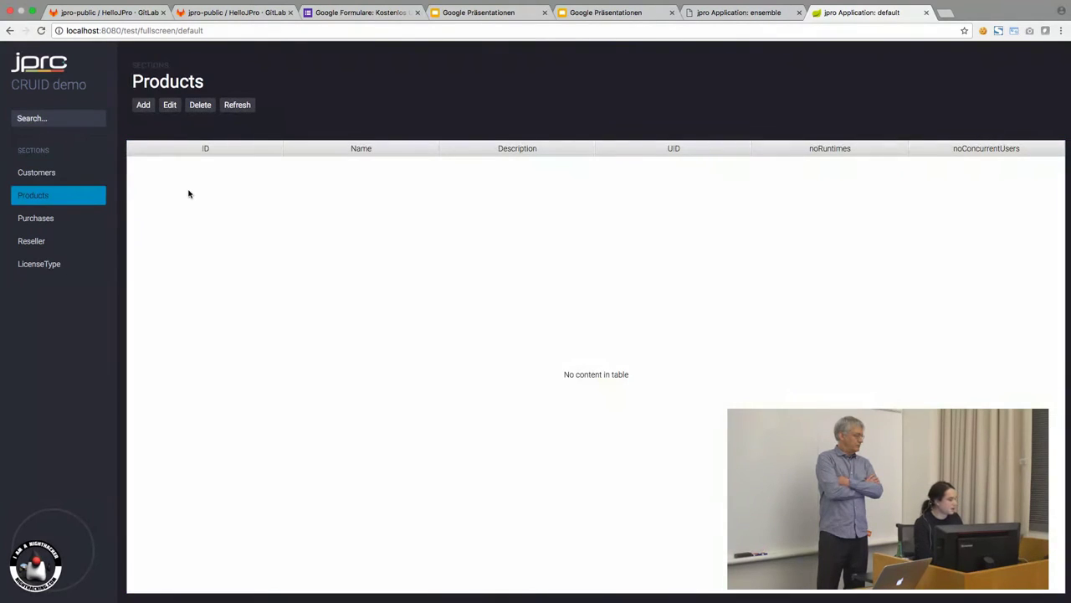
{"action": "left_click", "coordinate": [223, 167]}
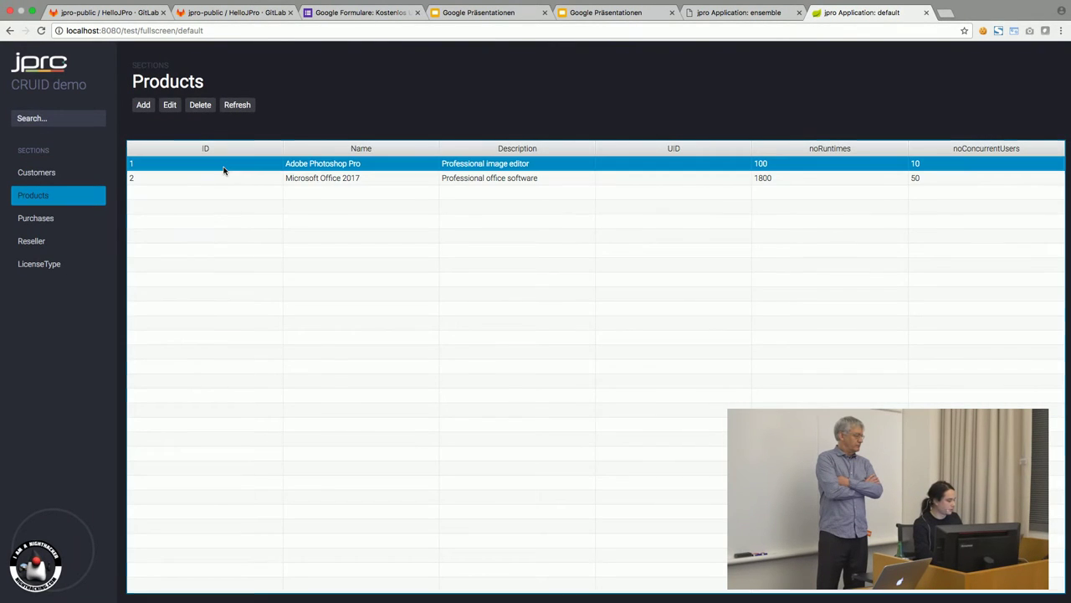
{"action": "left_click", "coordinate": [170, 106]}
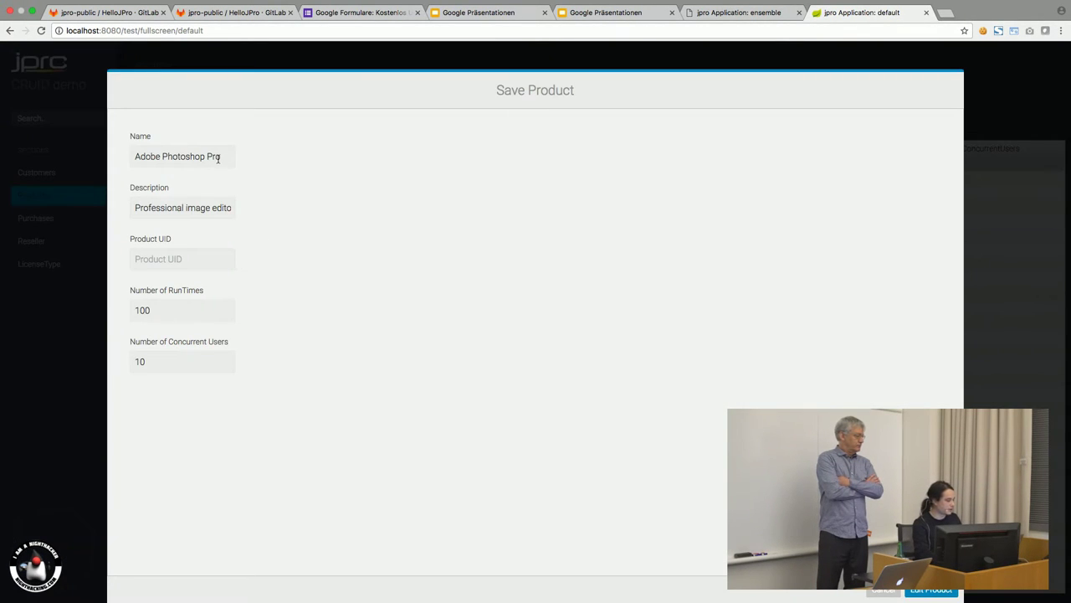
Append 'im Changed' to Adobe Photoshop Pro's name, then cancel the edit.
{"action": "left_click", "coordinate": [226, 156]}
{"action": "type", "text": "im Changed"}
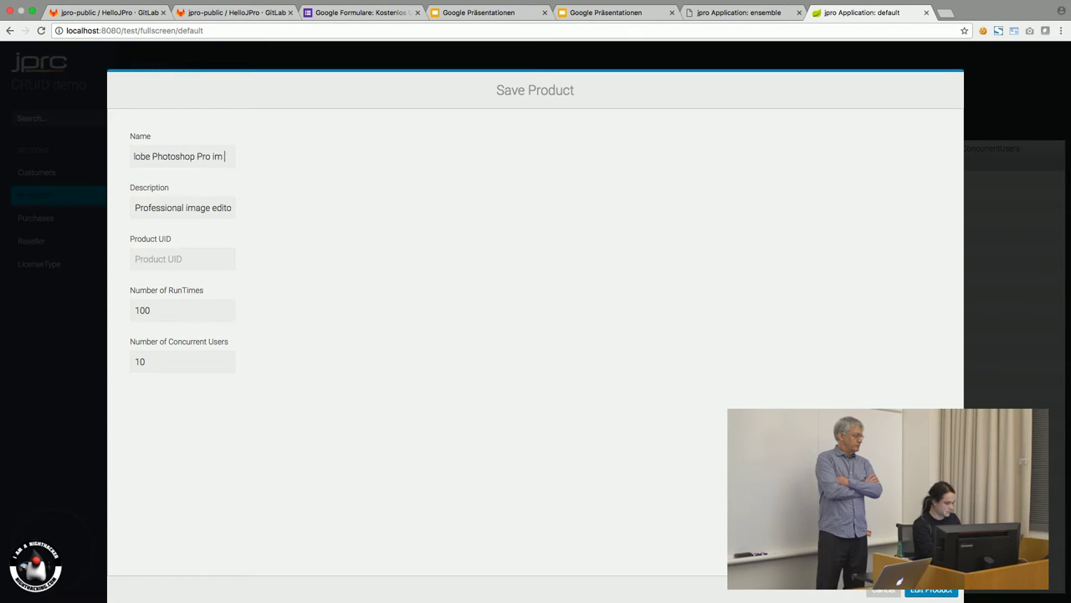
{"action": "left_click", "coordinate": [883, 590]}
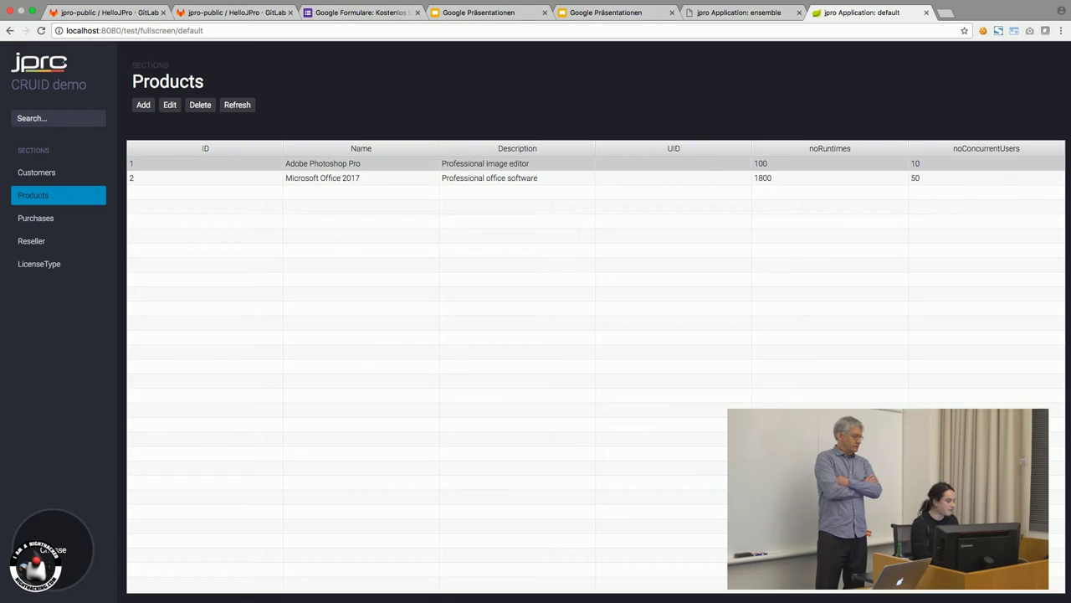
Upload girl3.jpg from the Downloads folder as the sidebar avatar picture.
{"action": "key", "text": "super+o"}
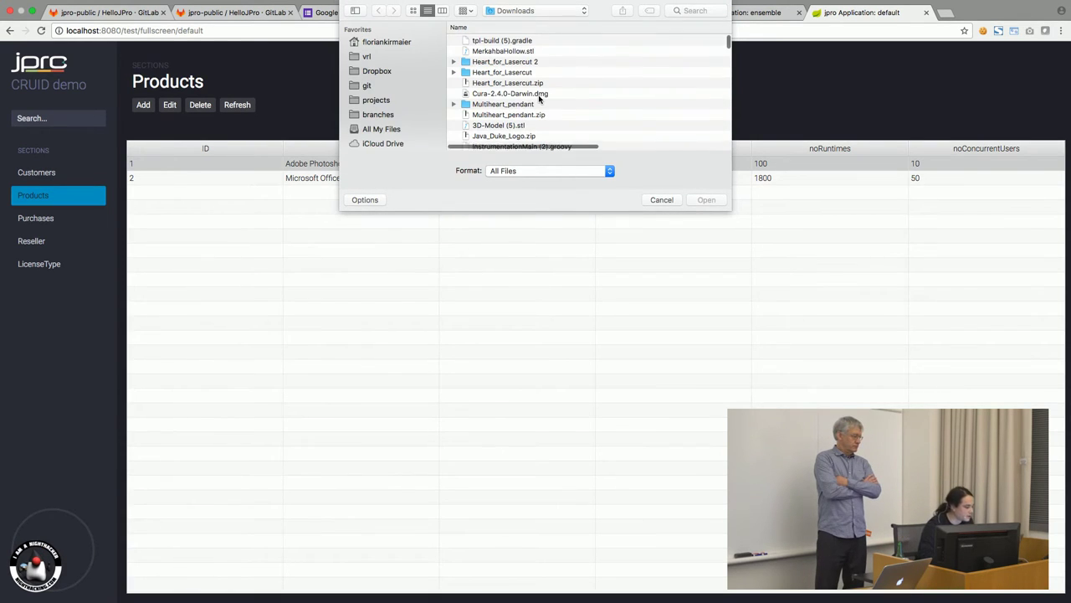
{"action": "scroll", "coordinate": [538, 100], "scroll_direction": "down", "scroll_amount": 5}
{"action": "scroll", "coordinate": [538, 101], "scroll_direction": "down", "scroll_amount": 15}
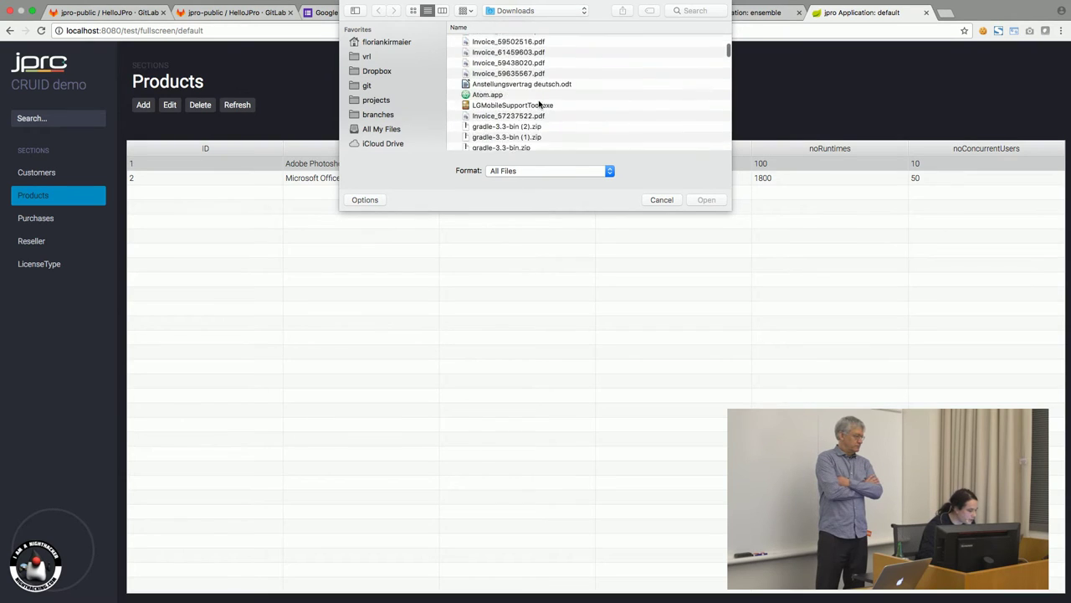
{"action": "scroll", "coordinate": [539, 101], "scroll_direction": "down", "scroll_amount": 10}
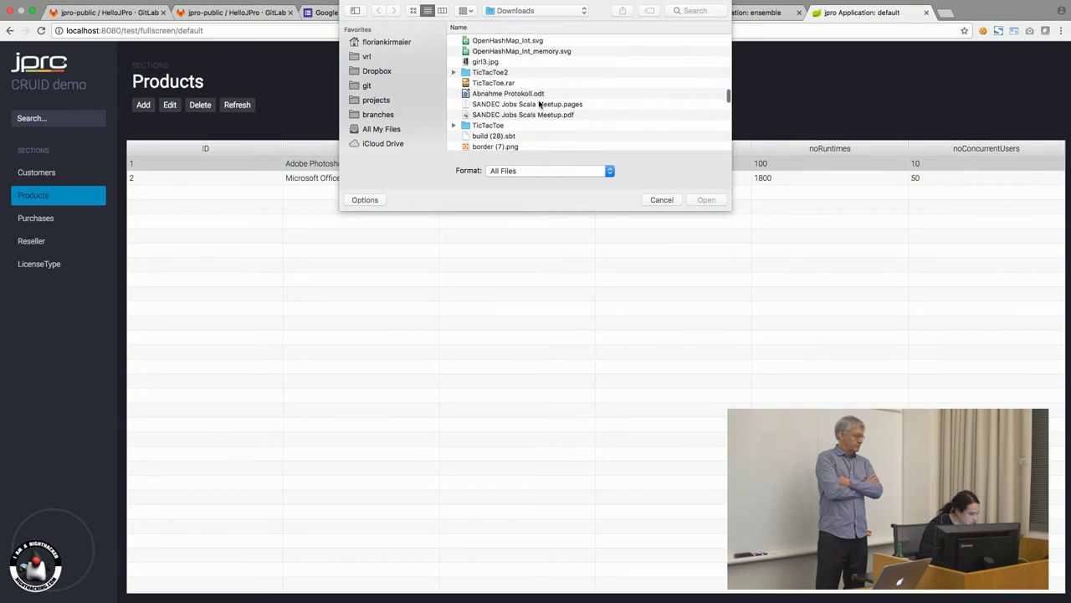
{"action": "left_click", "coordinate": [500, 61]}
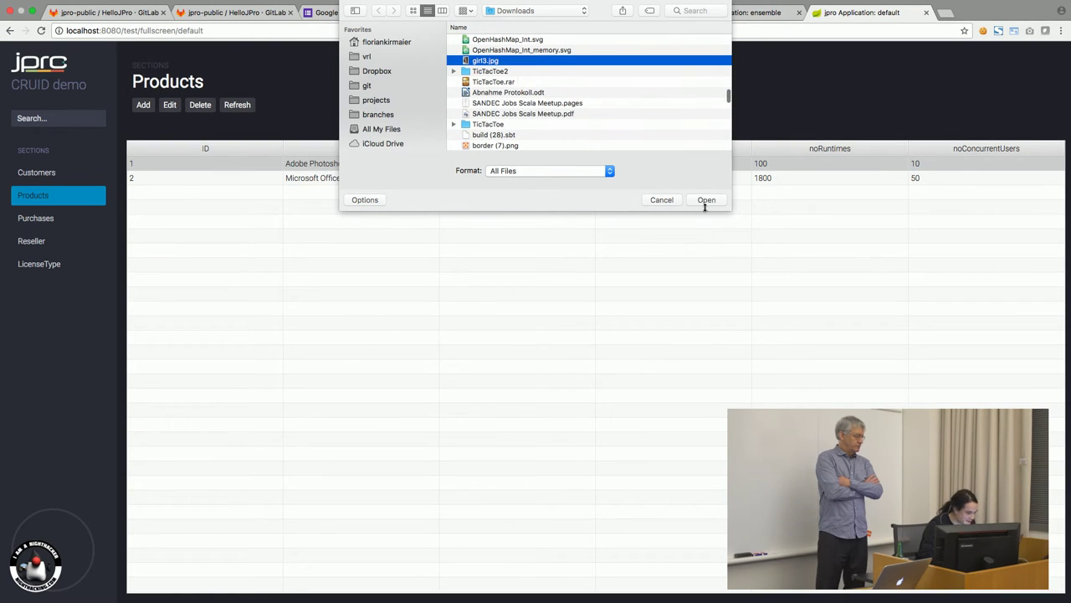
{"action": "left_click", "coordinate": [707, 200]}
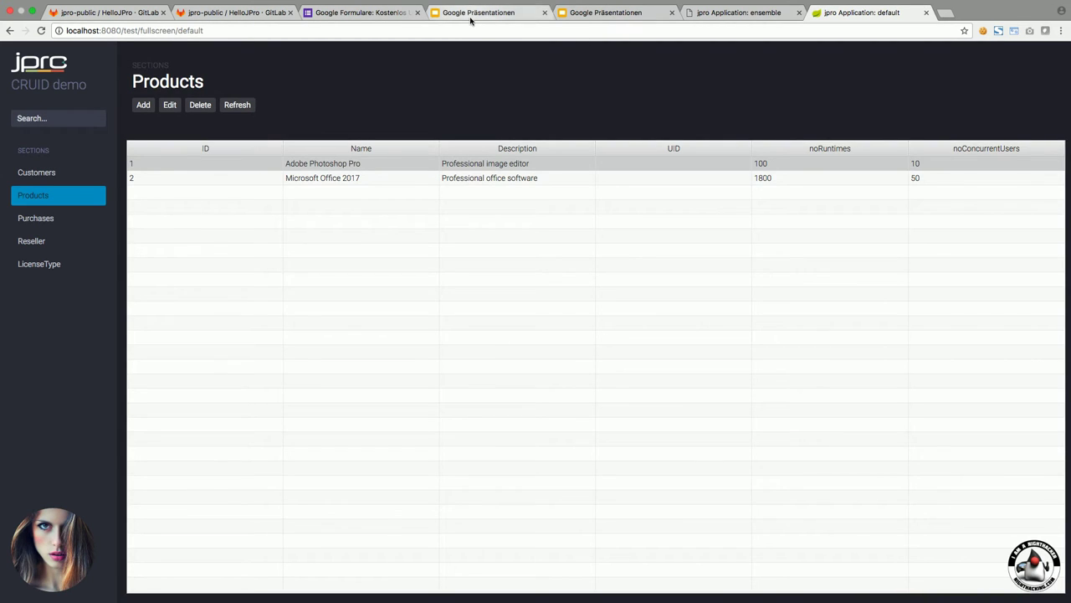
Exit fullscreen and reload the demo at localhost:8080/test/fullscreen/!default.
{"action": "left_click", "coordinate": [33, 11]}
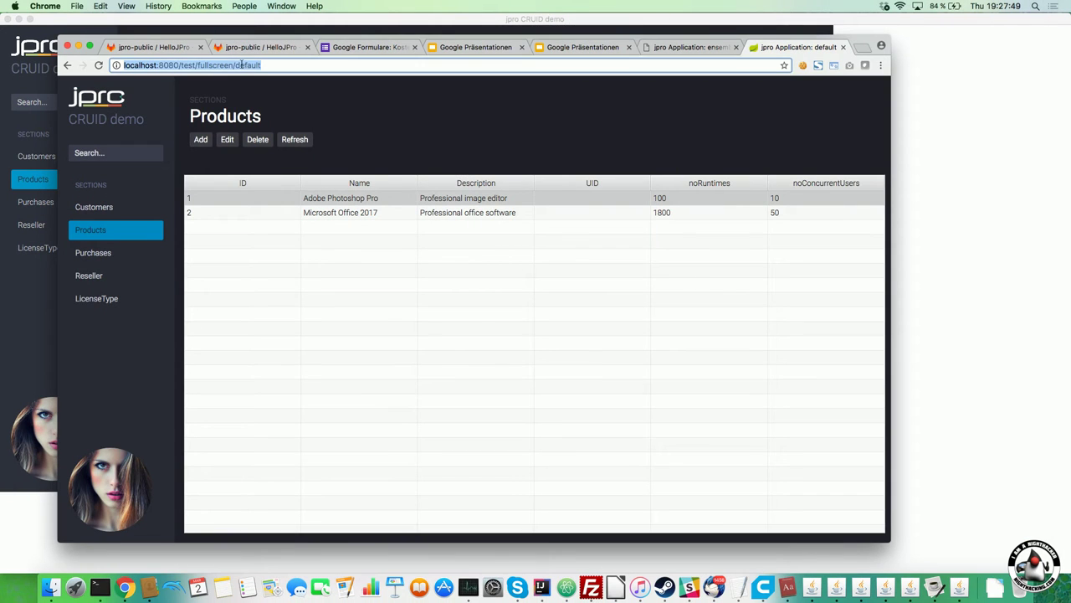
{"action": "left_click", "coordinate": [236, 64]}
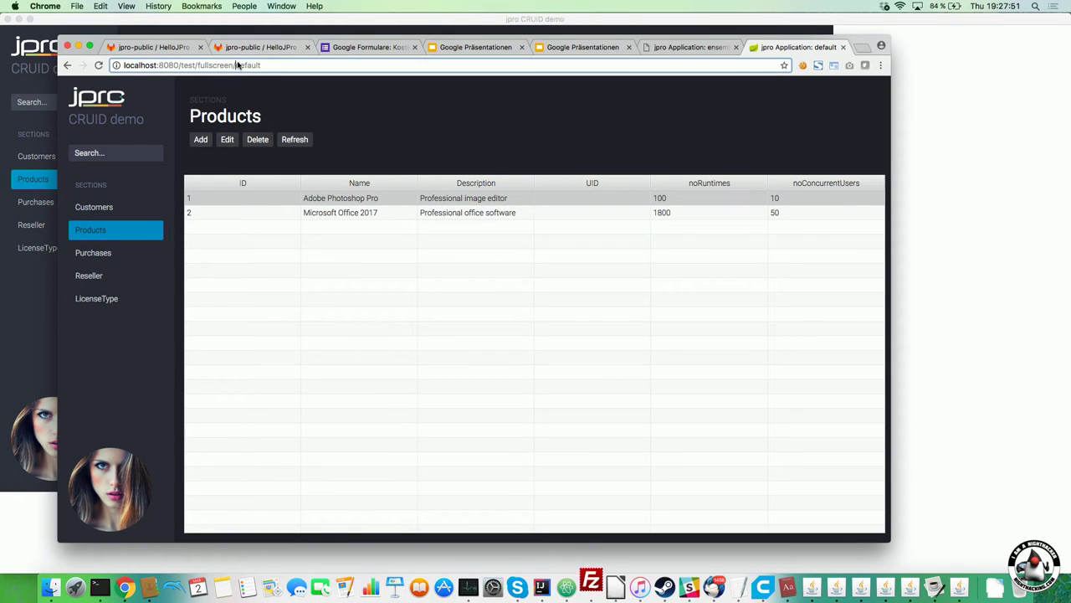
{"action": "type", "text": "!"}
{"action": "key", "text": "Return"}
Log in to reach the Customers view, then bring the native CRUID window forward.
{"action": "left_click", "coordinate": [294, 67]}
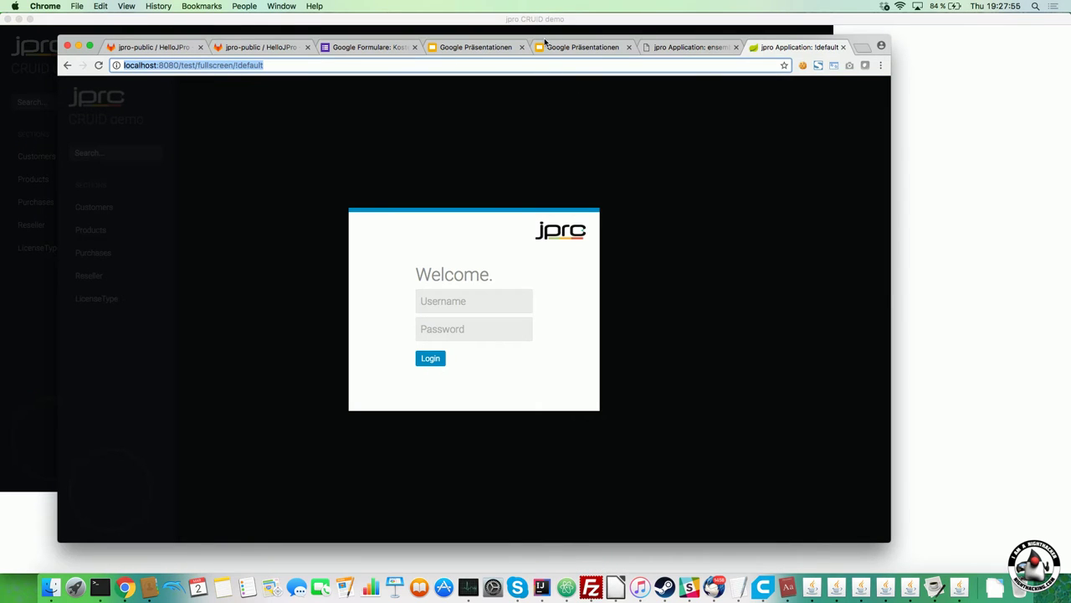
{"action": "left_click", "coordinate": [435, 360]}
{"action": "left_click", "coordinate": [37, 311]}
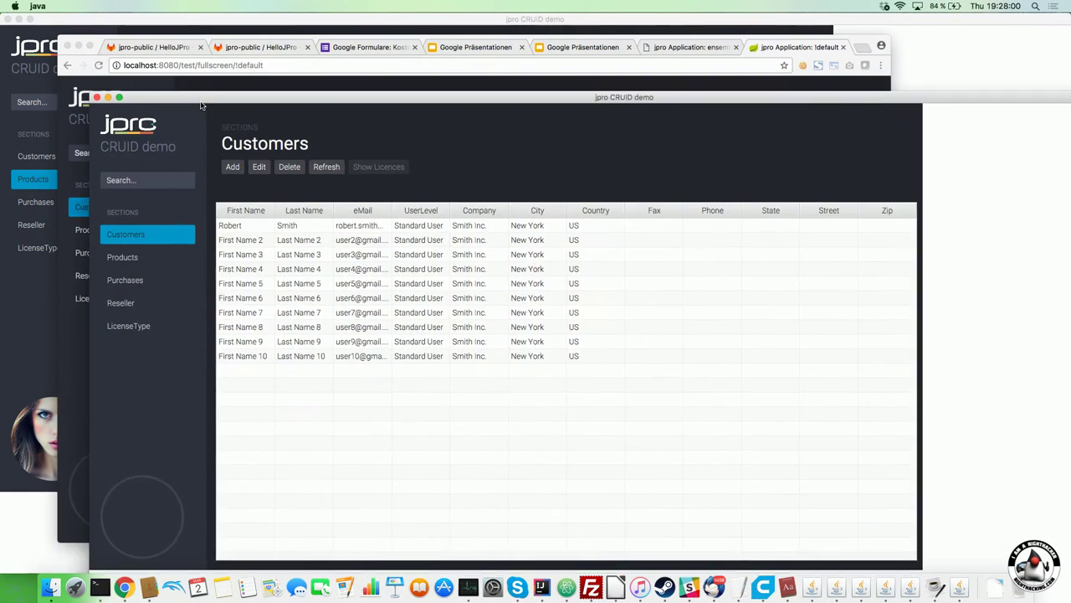
Position the native CRUID window exactly over the browser copy.
{"action": "left_click_drag", "start_coordinate": [201, 106], "coordinate": [374, 77]}
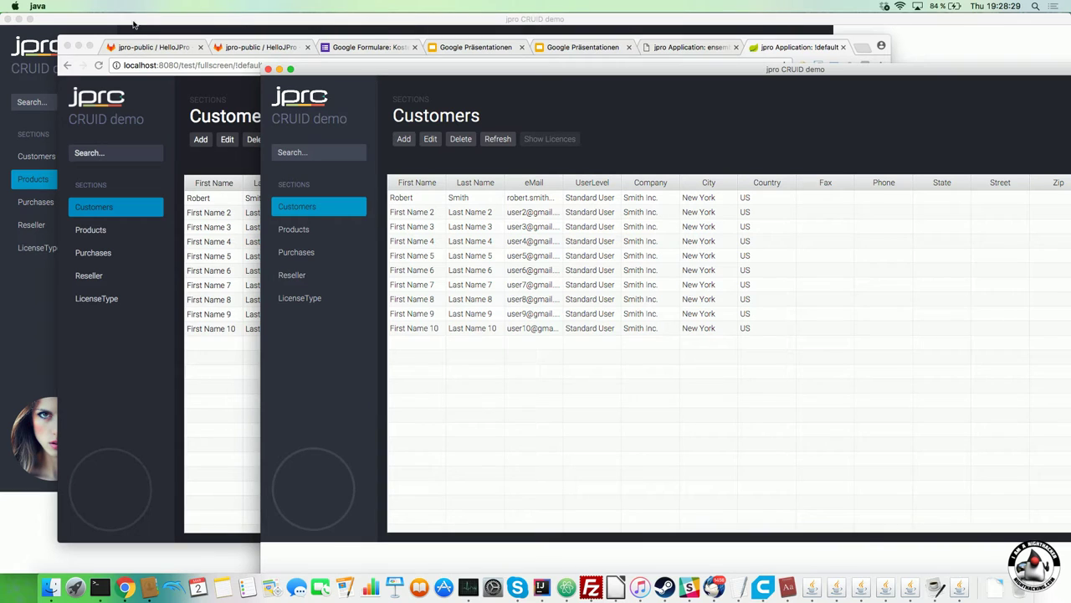
{"action": "left_click_drag", "start_coordinate": [406, 73], "coordinate": [374, 97]}
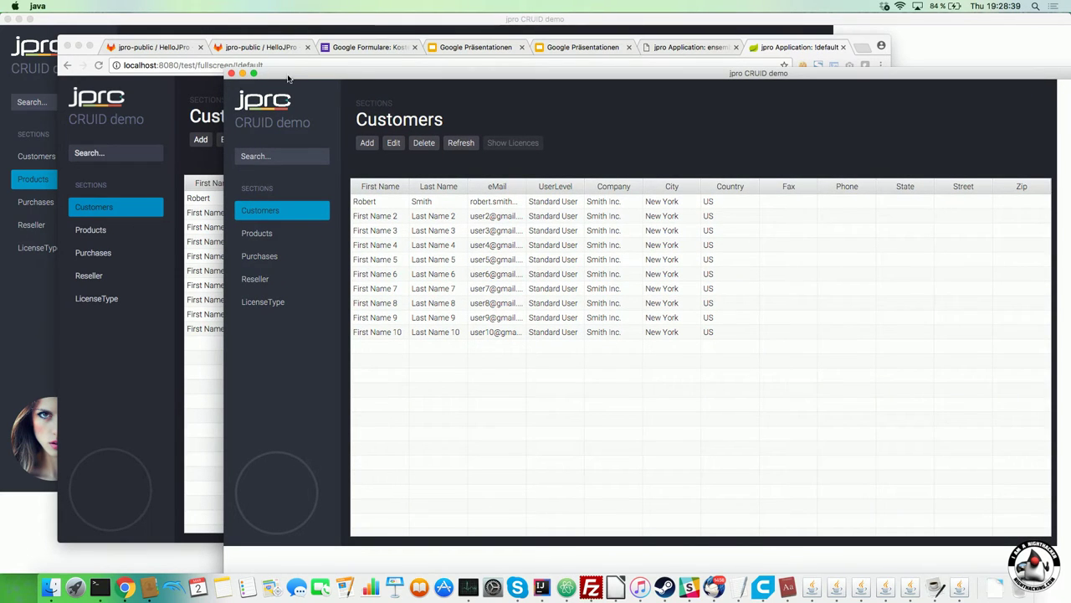
{"action": "left_click_drag", "start_coordinate": [291, 76], "coordinate": [126, 74]}
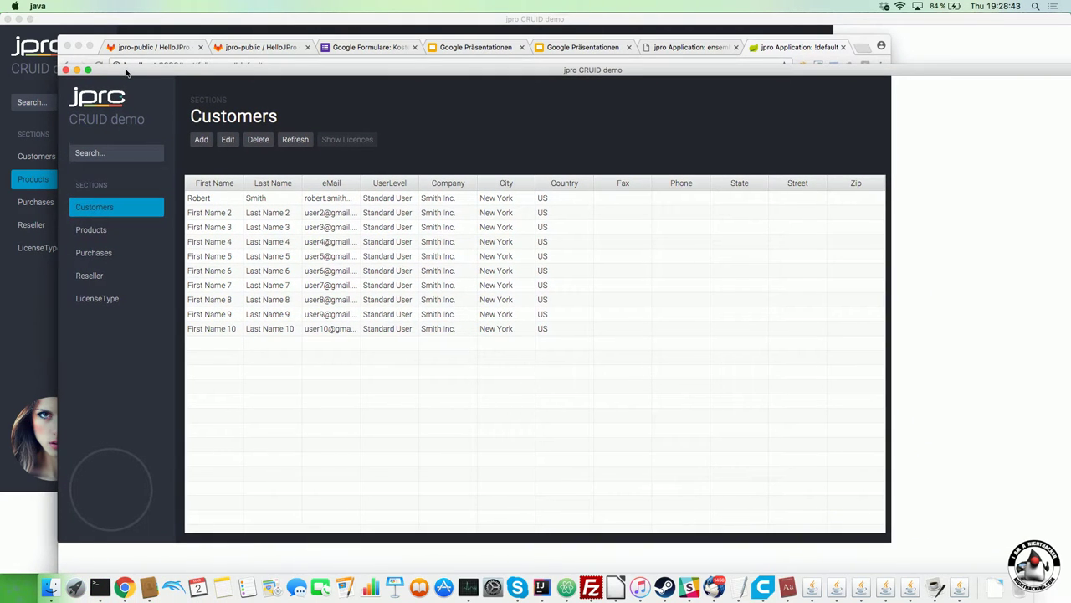
Flip repeatedly between browser and native Customers views, ending on the native one.
{"action": "key", "text": "super+Tab"}
{"action": "key", "text": "super+Tab"}
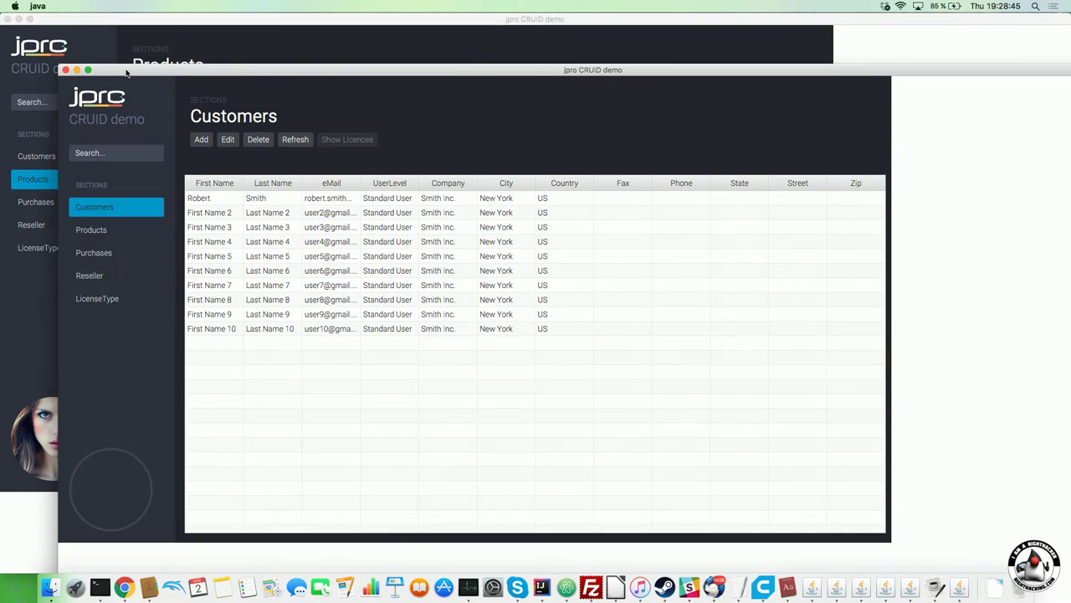
{"action": "key", "text": "super+Tab"}
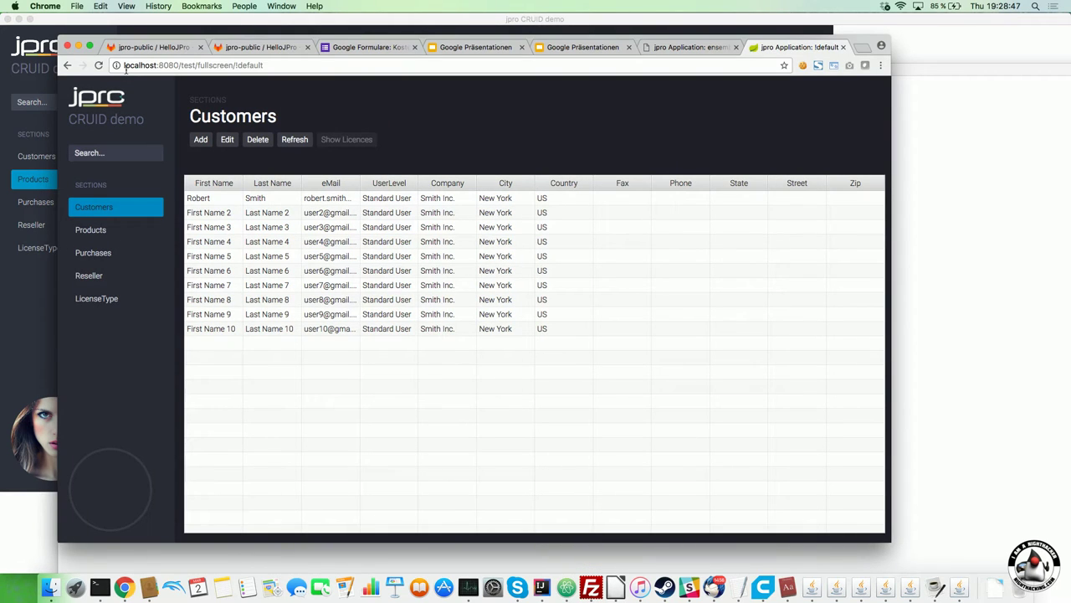
{"action": "key", "text": "super+Tab"}
{"action": "key", "text": "super+Tab"}
{"action": "key", "text": "super+Tab"}
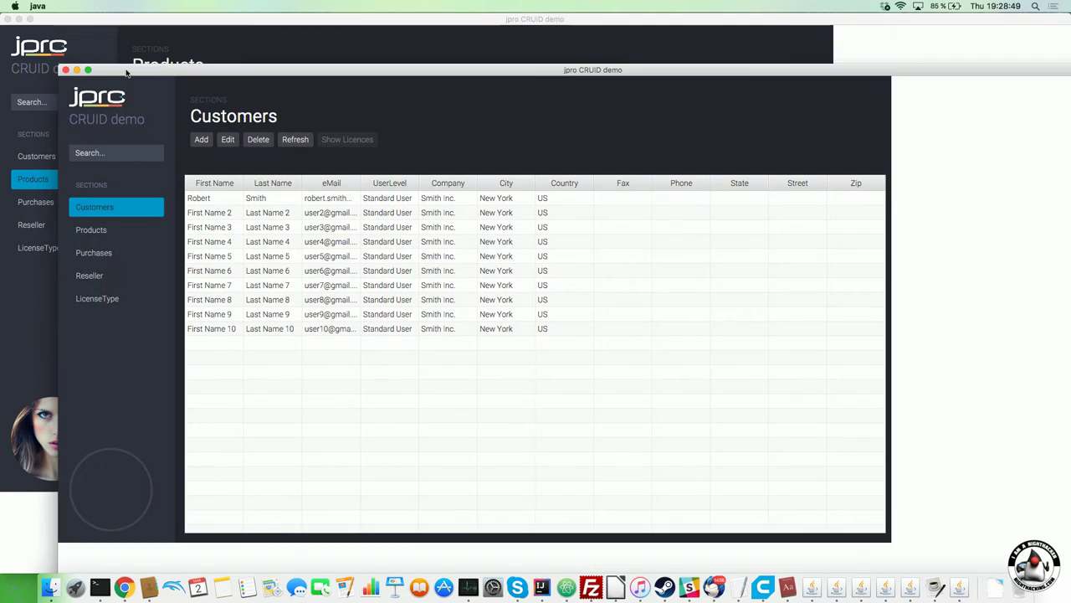
{"action": "key", "text": "super+Tab"}
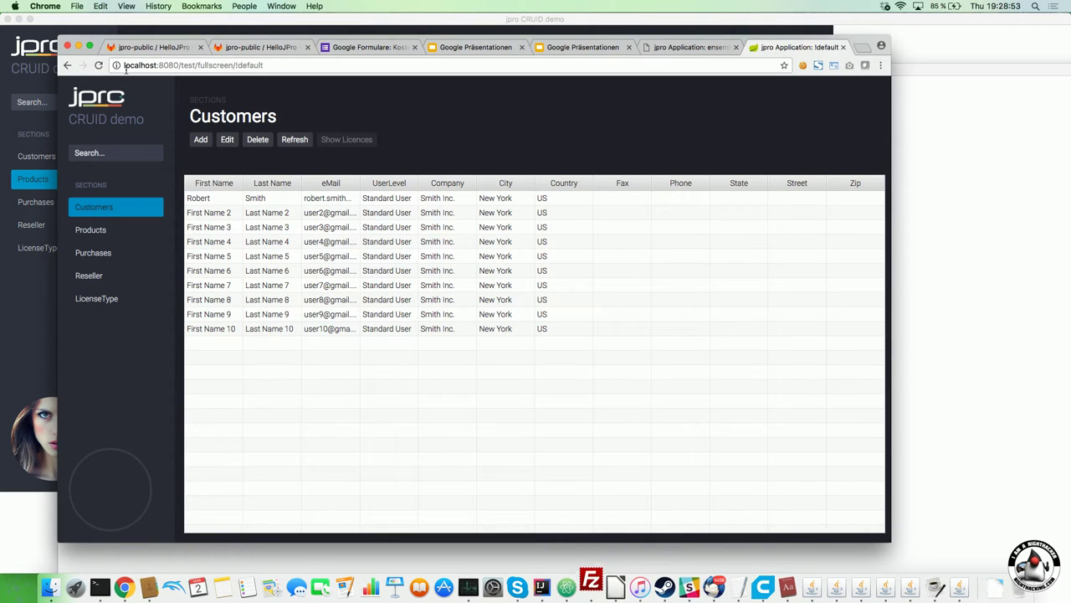
{"action": "key", "text": "super+Tab"}
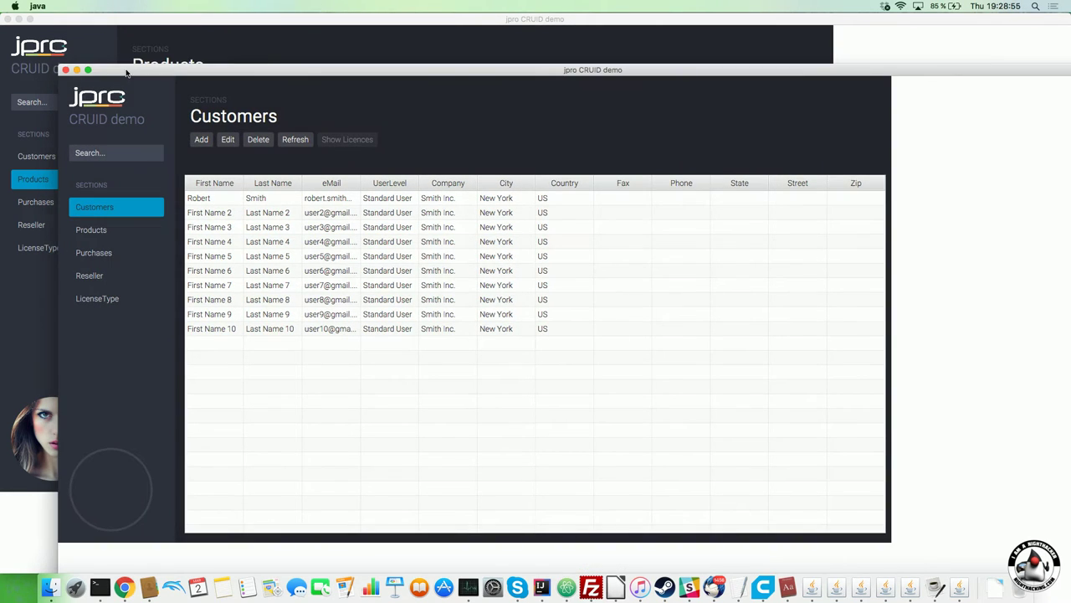
{"action": "key", "text": "super+Tab"}
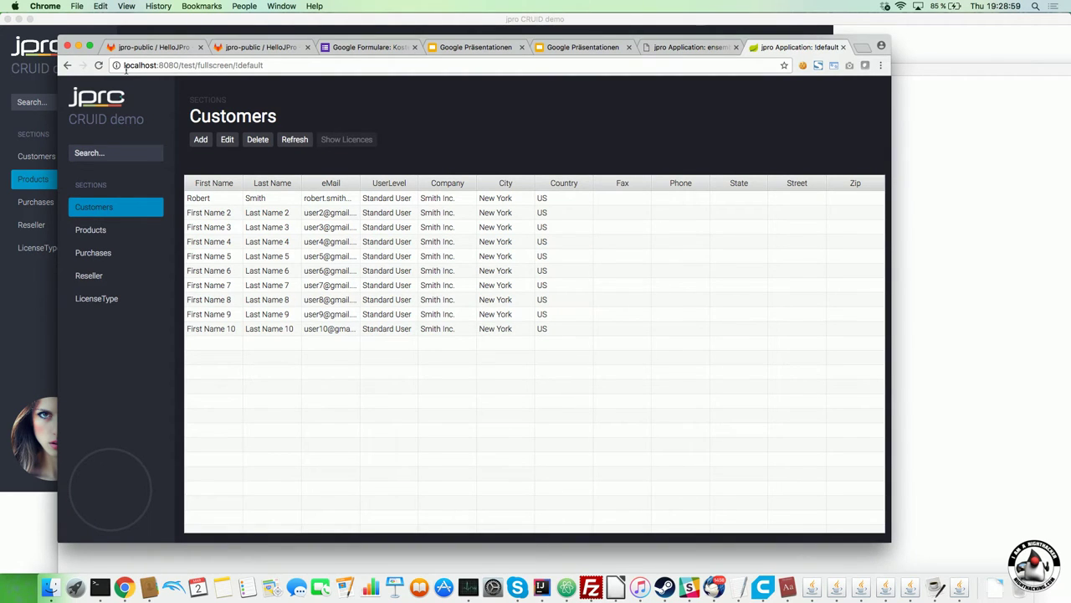
{"action": "key", "text": "super+Tab"}
{"action": "key", "text": "super+Tab"}
{"action": "key", "text": "super+Tab"}
{"action": "key", "text": "super+Tab"}
{"action": "key", "text": "super+Tab"}
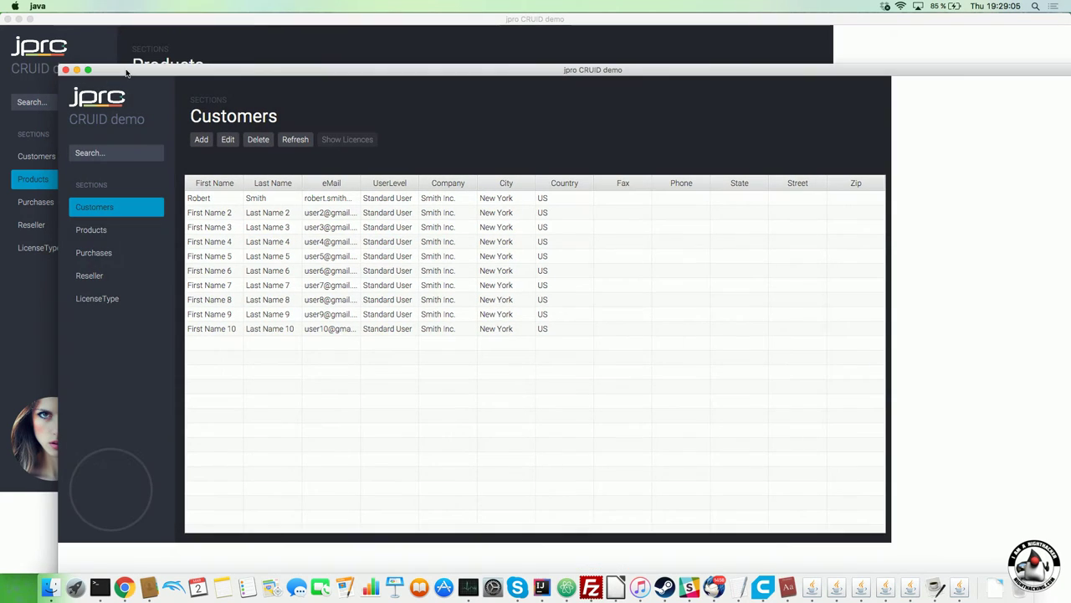
{"action": "key", "text": "super+Tab"}
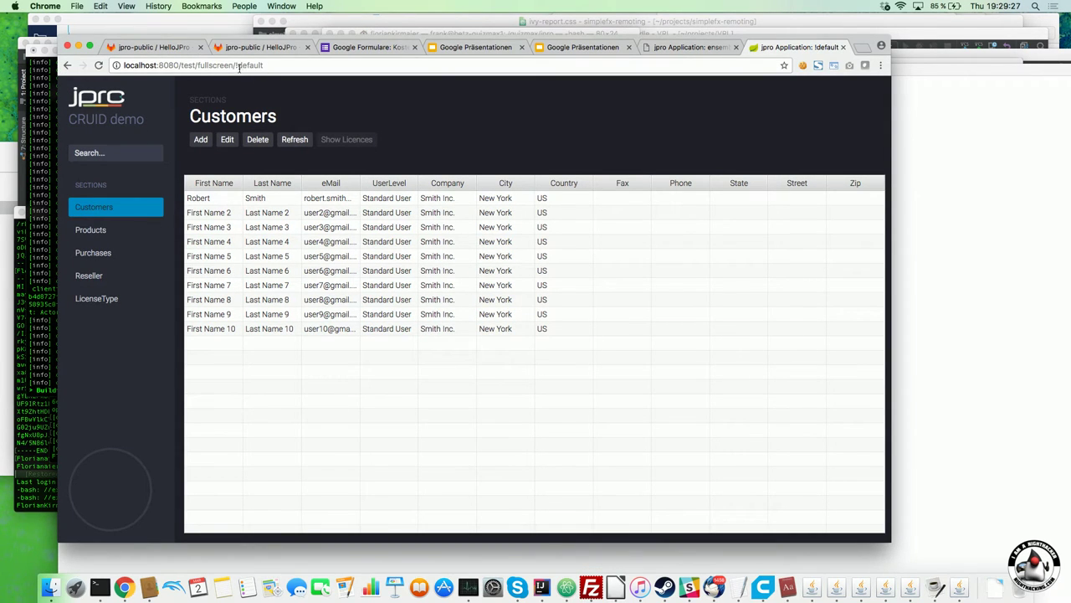
Open localhost:8080/test/fullscreen/!default in a second Chrome window placed beside the first.
{"action": "left_click", "coordinate": [301, 65]}
{"action": "key", "text": "super+c"}
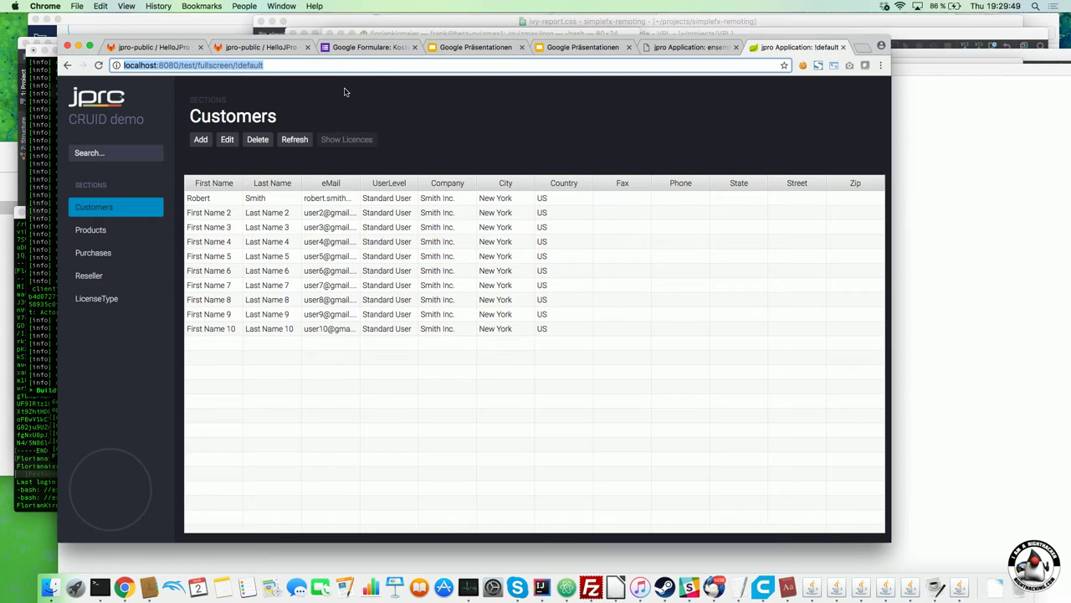
{"action": "left_click", "coordinate": [862, 48]}
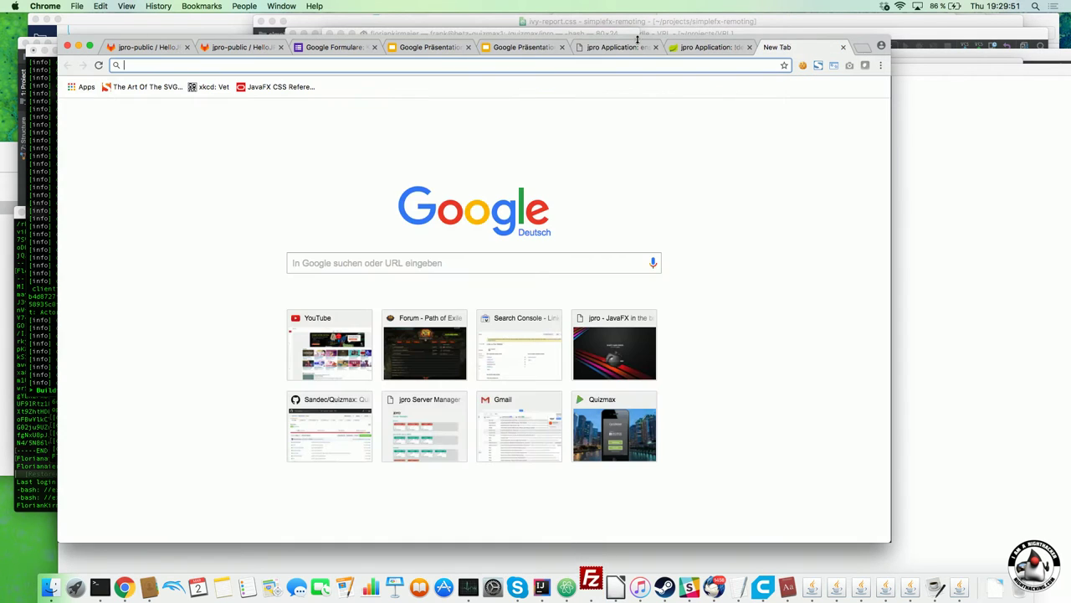
{"action": "left_click_drag", "start_coordinate": [778, 47], "coordinate": [689, 34]}
{"action": "key", "text": "super+v"}
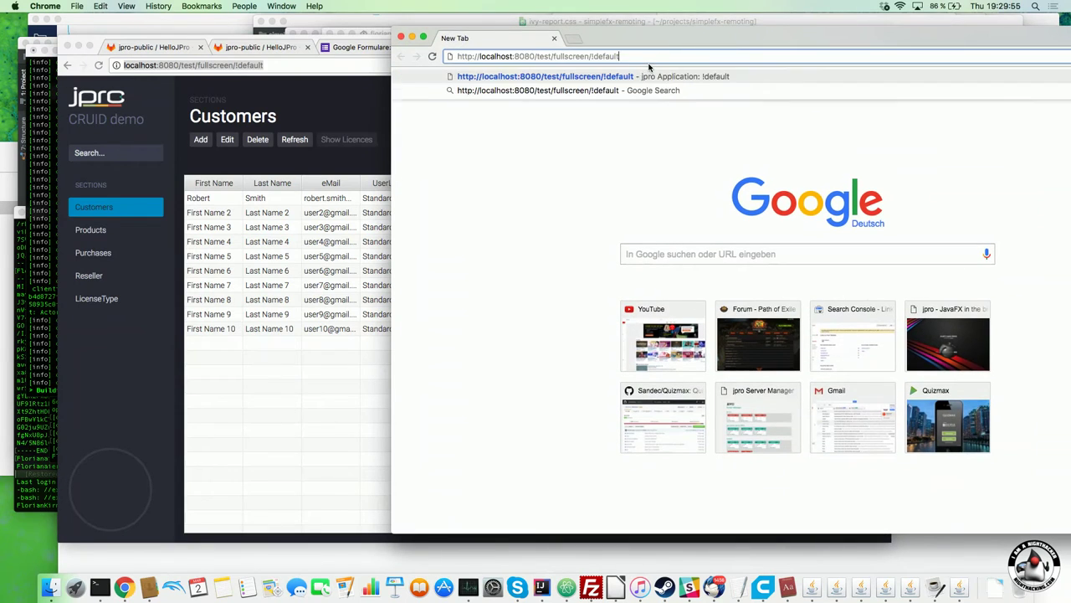
{"action": "key", "text": "Return"}
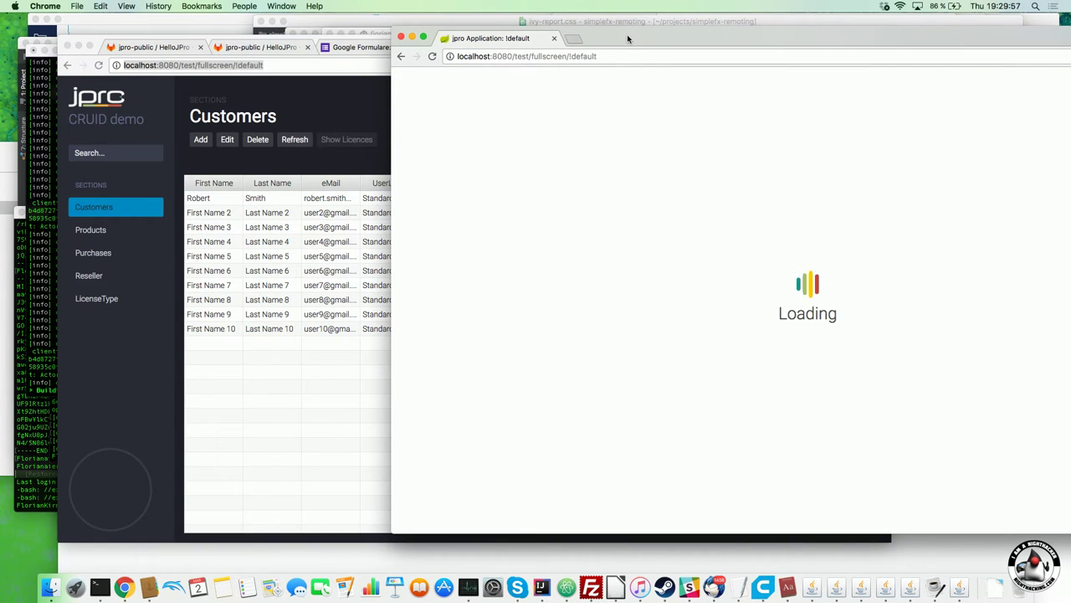
{"action": "left_click_drag", "start_coordinate": [627, 35], "coordinate": [715, 39]}
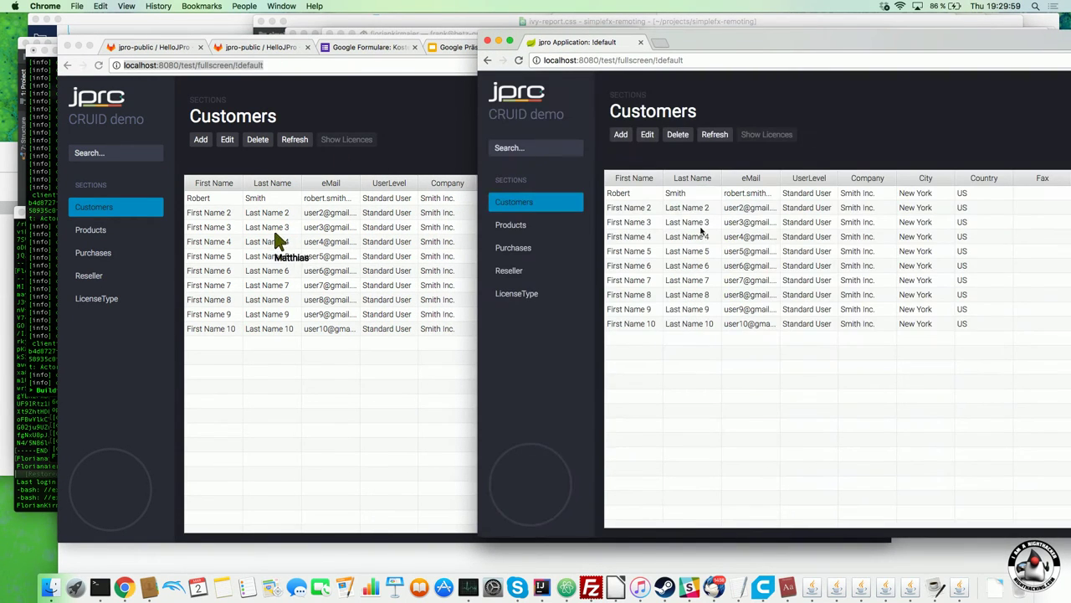